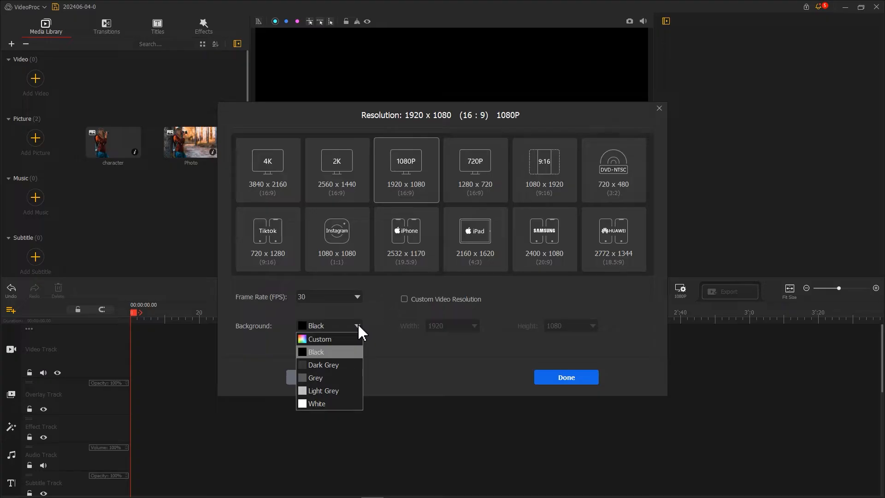
Step: Set the project background to White, keeping the 1920 x 1080 resolution
{"action": "left_click", "coordinate": [332, 401]}
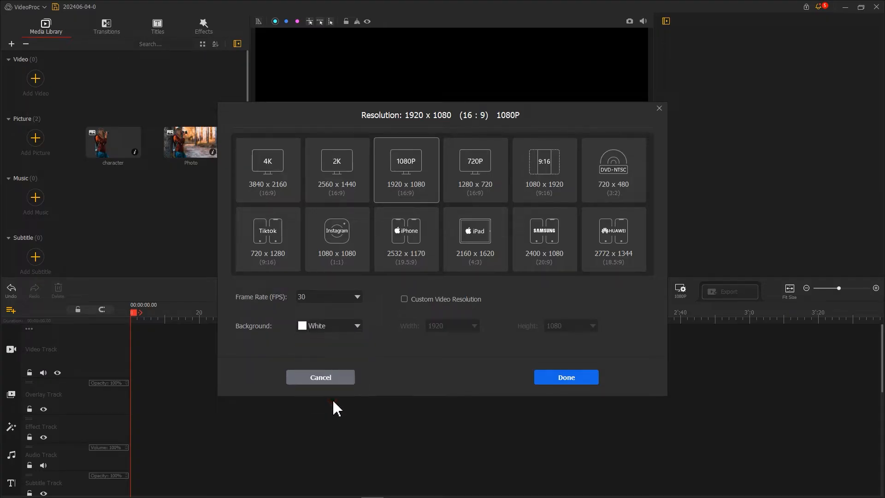
{"action": "left_click", "coordinate": [560, 380]}
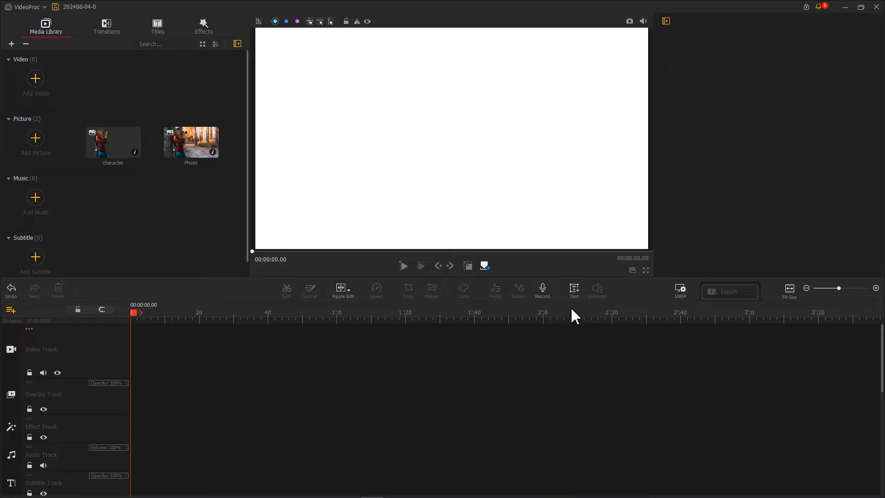
Step: Add a text clip at the start of the timeline and change its wording to INK SPLATS
{"action": "left_click", "coordinate": [574, 292]}
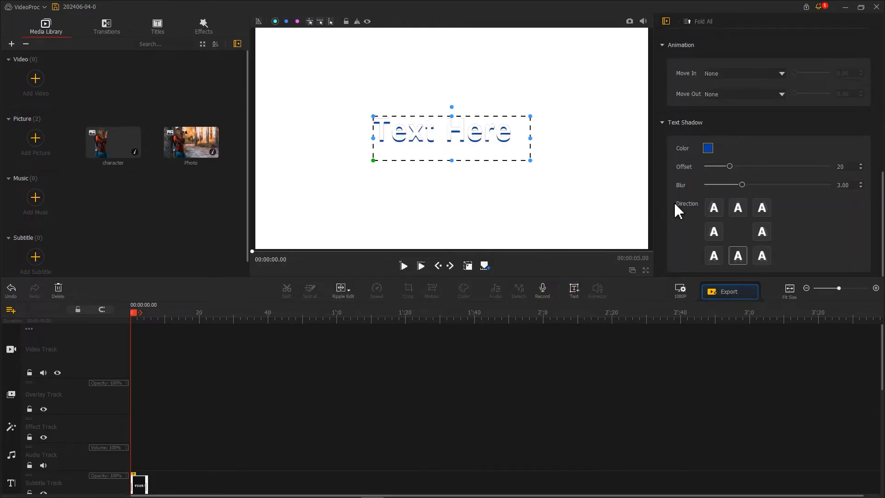
{"action": "scroll", "coordinate": [674, 213], "scroll_direction": "up", "scroll_amount": 10}
{"action": "left_click_drag", "start_coordinate": [701, 147], "coordinate": [668, 148]}
{"action": "key", "text": "BackSpace"}
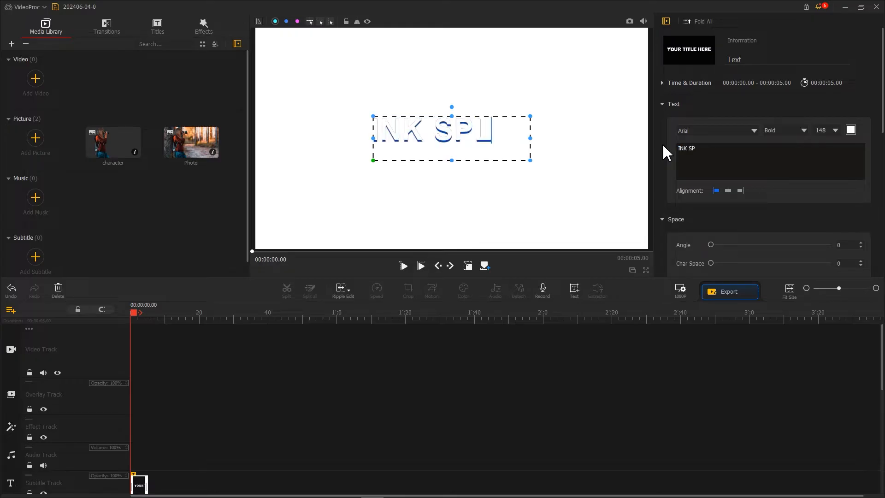
Step: Set the title's font to Tahoma and its colour to dark grey #565555
{"action": "left_click", "coordinate": [737, 130]}
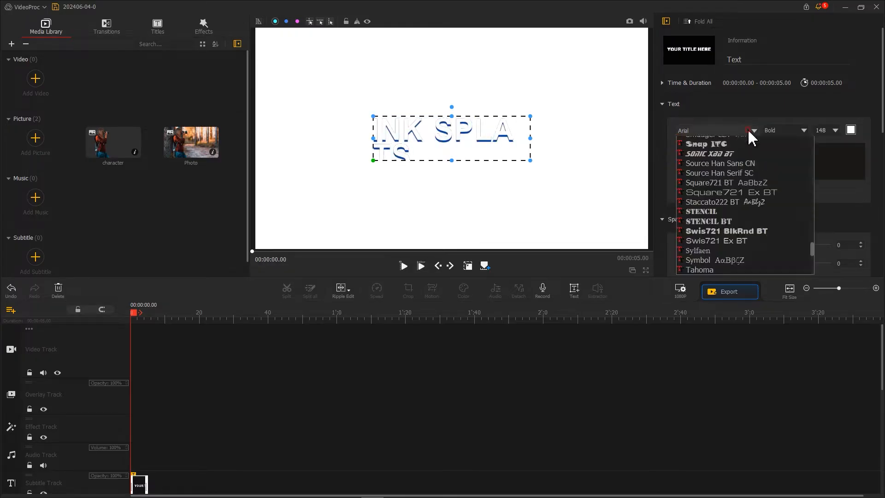
{"action": "left_click", "coordinate": [731, 325]}
{"action": "left_click", "coordinate": [799, 146]}
{"action": "left_click", "coordinate": [850, 131]}
{"action": "left_click_drag", "start_coordinate": [453, 198], "coordinate": [422, 198]}
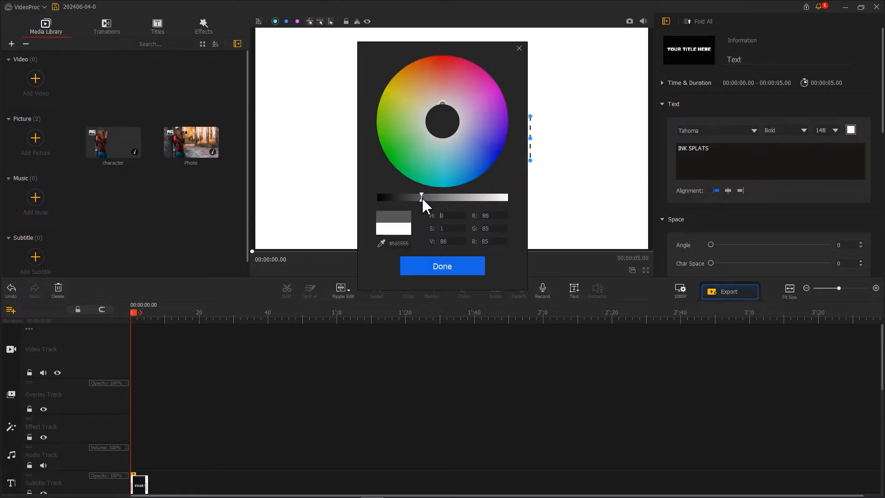
{"action": "left_click", "coordinate": [437, 266]}
Step: Set the title's shadow offset to 0 and enlarge its text box so INK SPLATS fits on one line
{"action": "scroll", "coordinate": [659, 207], "scroll_direction": "down", "scroll_amount": 10}
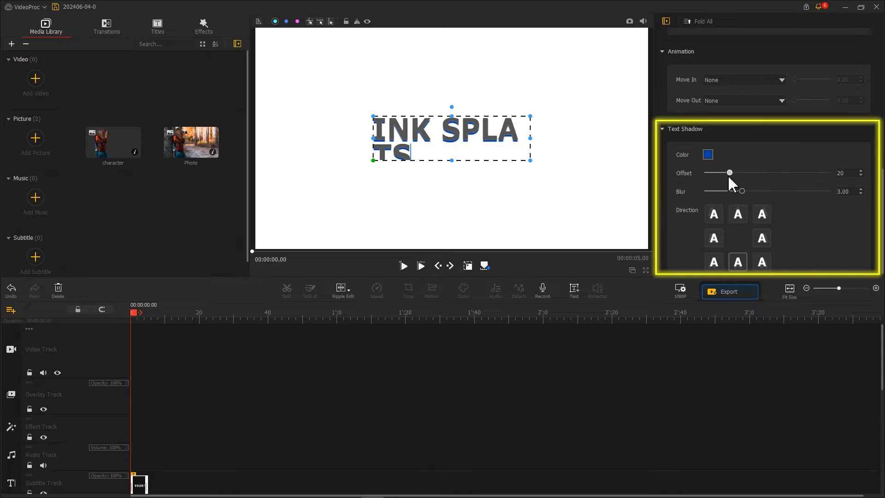
{"action": "mouse_move", "coordinate": [530, 138]}
{"action": "left_mouse_down"}
{"action": "mouse_move", "coordinate": [608, 167]}
{"action": "mouse_move", "coordinate": [549, 168]}
{"action": "left_mouse_up"}
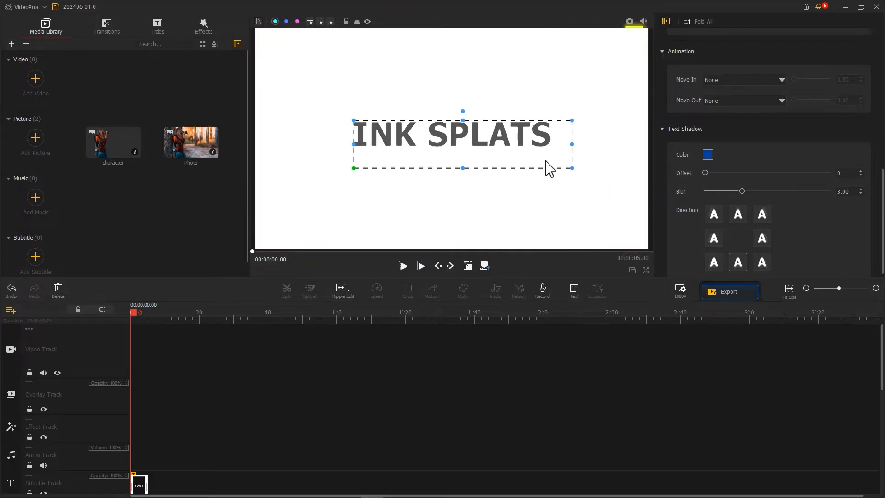
Step: Take a snapshot of the title and import the resulting 202406-04-0.png into the media library
{"action": "left_click", "coordinate": [629, 22]}
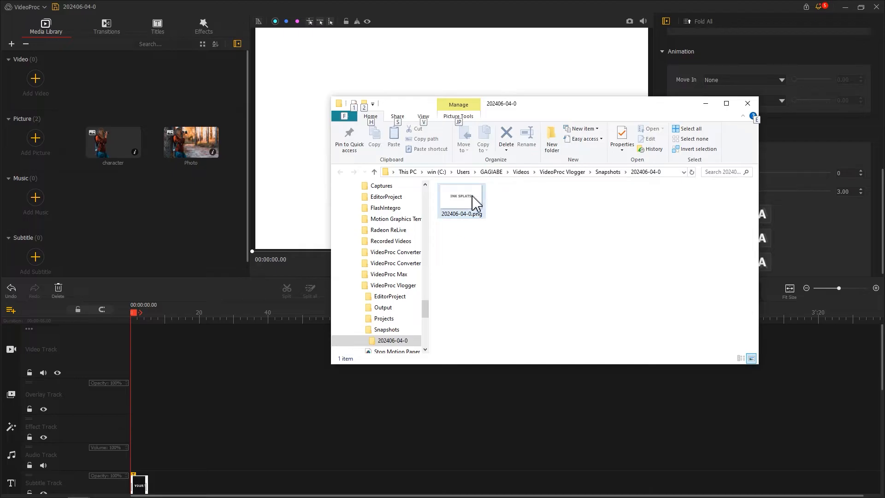
{"action": "left_click_drag", "start_coordinate": [472, 197], "coordinate": [203, 200]}
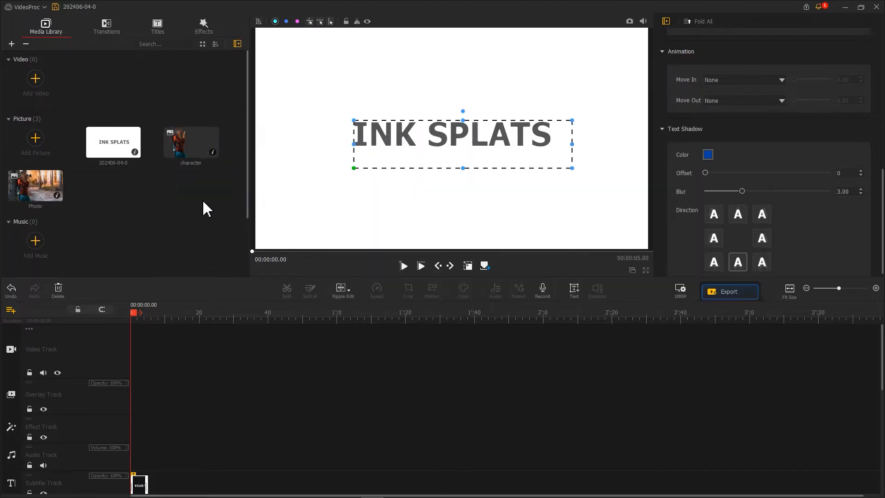
Step: Delete the text clip from the timeline and import the four ink videos into the media library
{"action": "right_click", "coordinate": [136, 483]}
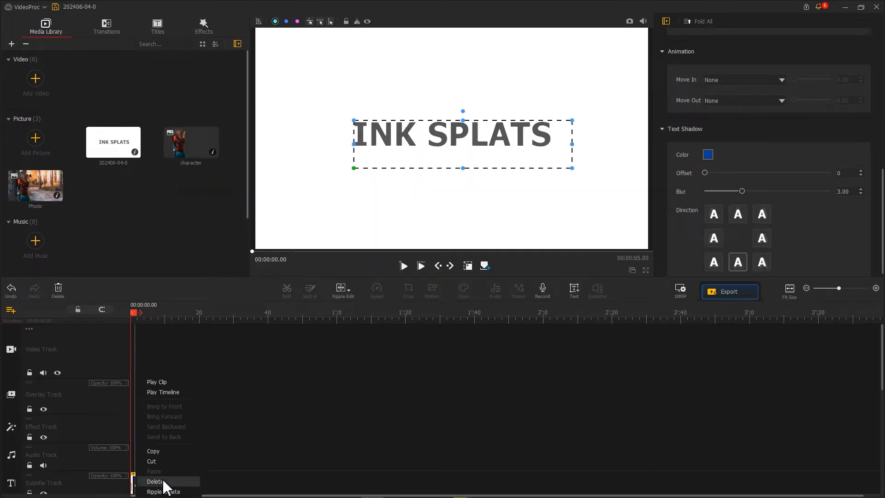
{"action": "left_click", "coordinate": [155, 481]}
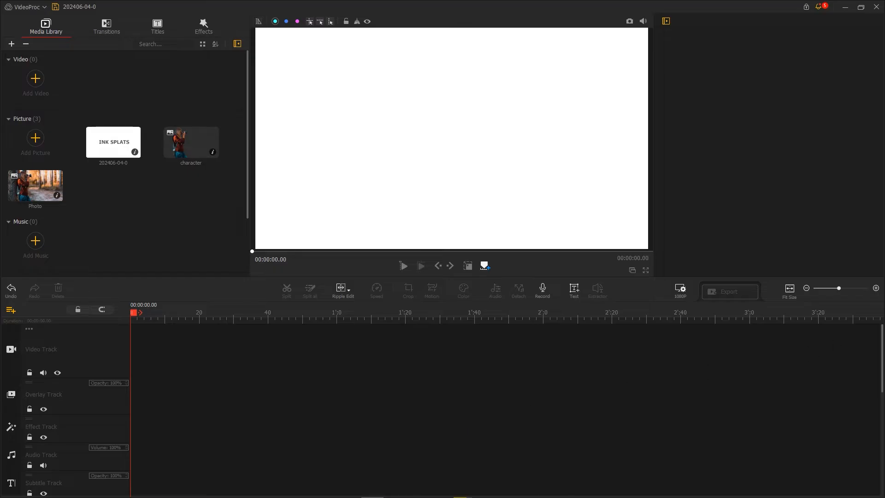
{"action": "mouse_move", "coordinate": [873, 162]}
{"action": "left_mouse_down"}
{"action": "mouse_move", "coordinate": [460, 162]}
{"action": "mouse_move", "coordinate": [203, 187]}
{"action": "left_mouse_up"}
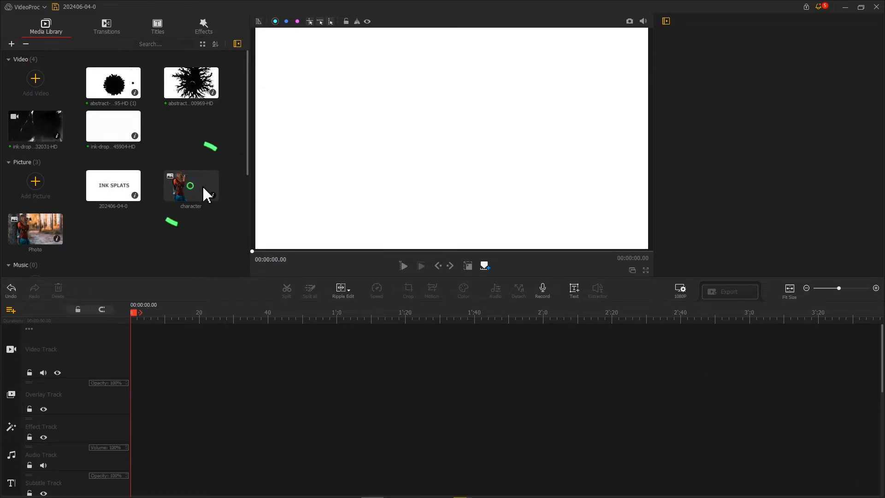
Step: Place the character picture on the video track and the first abstract ink video on the overlay track, both starting at zero
{"action": "left_click_drag", "start_coordinate": [203, 187], "coordinate": [153, 350]}
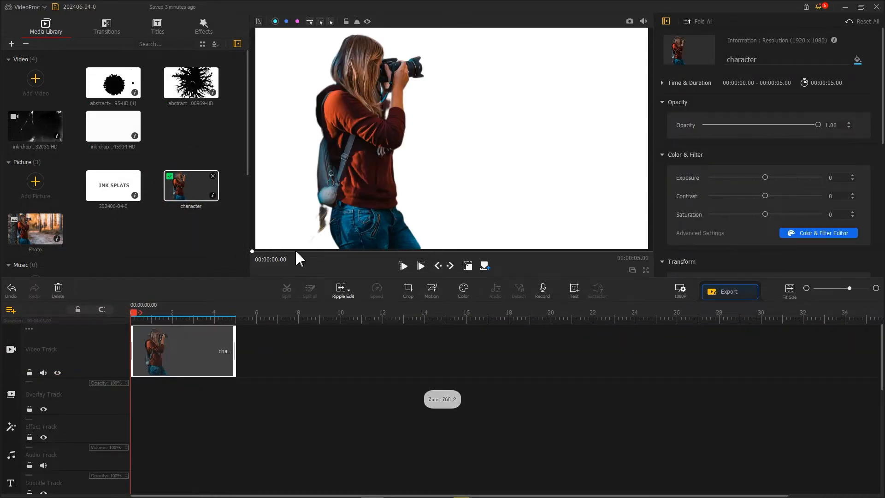
{"action": "left_click", "coordinate": [124, 94]}
{"action": "left_click_drag", "start_coordinate": [125, 95], "coordinate": [140, 408]}
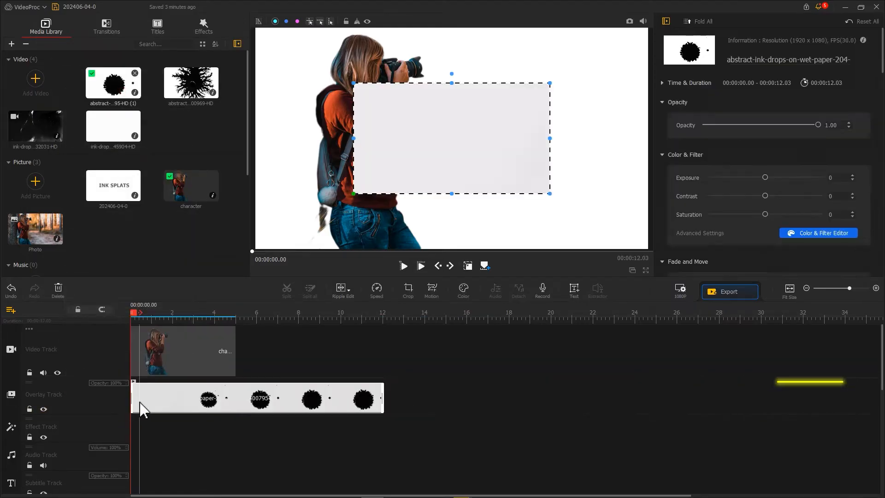
Step: Raise the ink overlay's contrast to 59 and set its blend mode to Screen
{"action": "left_click_drag", "start_coordinate": [767, 197], "coordinate": [800, 198]}
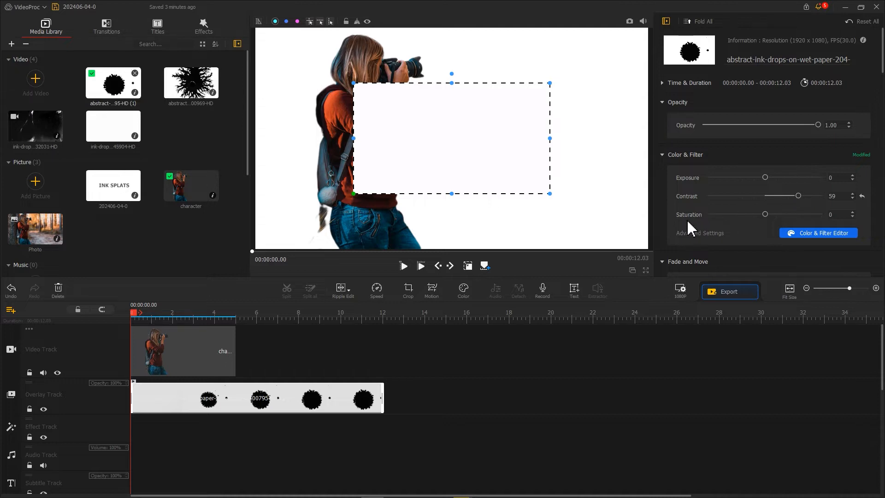
{"action": "scroll", "coordinate": [673, 231], "scroll_direction": "down", "scroll_amount": 12}
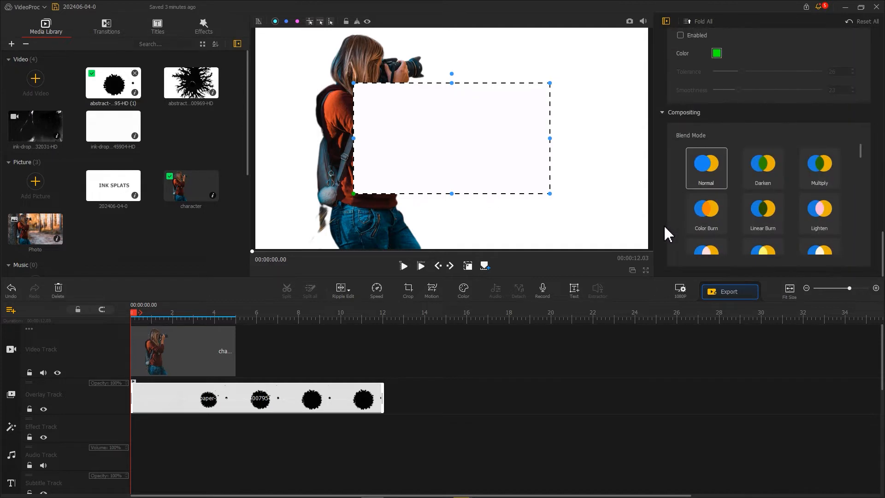
{"action": "scroll", "coordinate": [727, 224], "scroll_direction": "down", "scroll_amount": 1}
{"action": "left_click", "coordinate": [722, 218]}
Step: Switch the ink overlay's blend mode to Color Dodge, enlarge it to about 3.22 scale and position the splat over the whole character
{"action": "left_click_drag", "start_coordinate": [135, 312], "coordinate": [193, 317]}
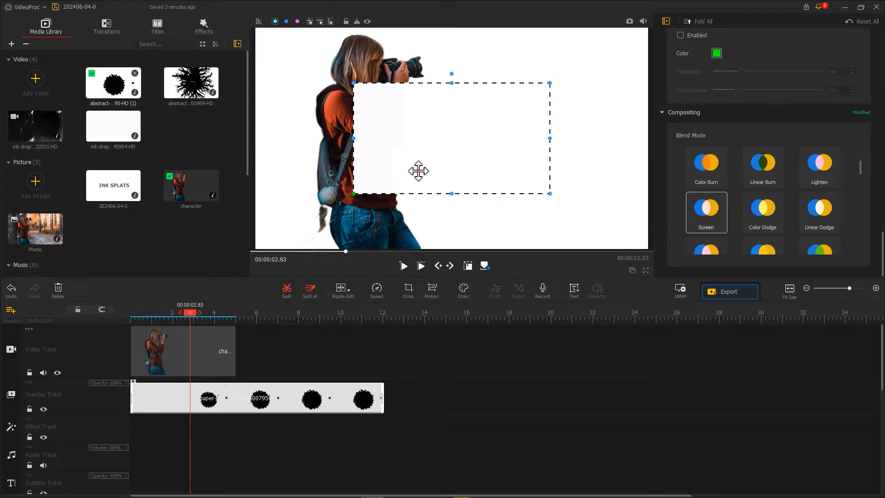
{"action": "left_click_drag", "start_coordinate": [460, 171], "coordinate": [364, 165]}
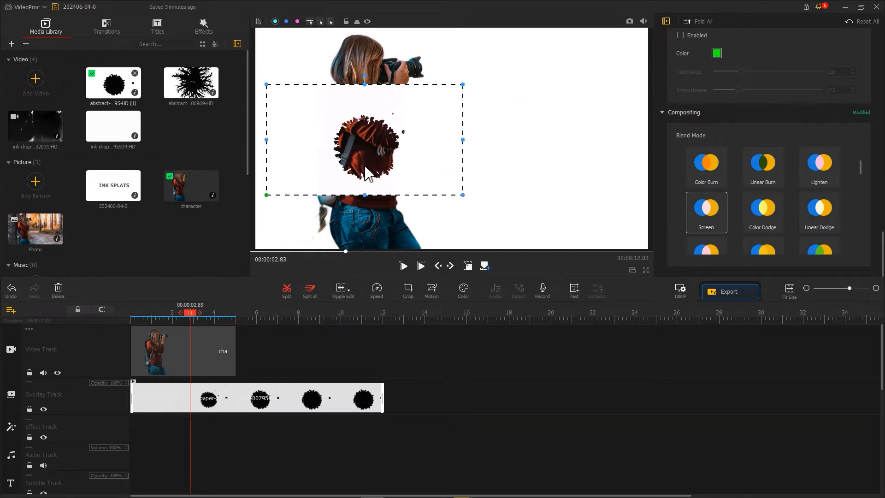
{"action": "mouse_move", "coordinate": [463, 84]}
{"action": "left_mouse_down"}
{"action": "mouse_move", "coordinate": [588, 34]}
{"action": "mouse_move", "coordinate": [879, 4]}
{"action": "left_mouse_up"}
{"action": "mouse_move", "coordinate": [522, 110]}
{"action": "left_mouse_down"}
{"action": "mouse_move", "coordinate": [399, 181]}
{"action": "mouse_move", "coordinate": [443, 164]}
{"action": "left_mouse_up"}
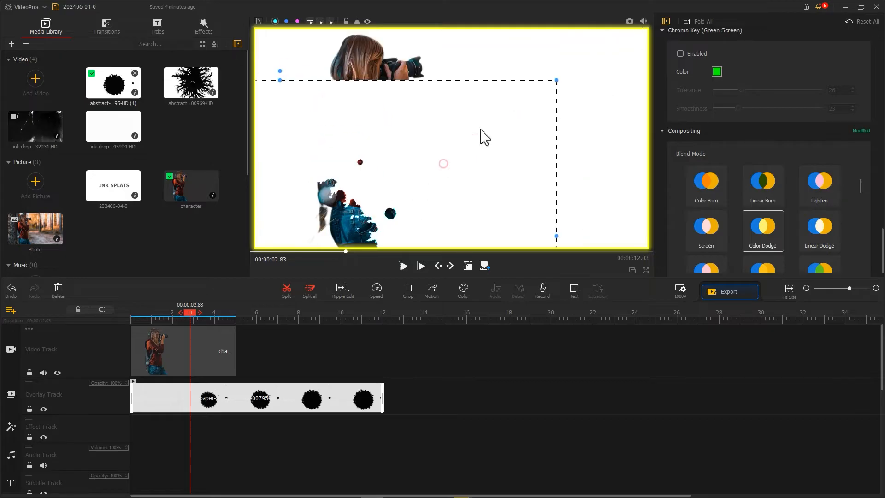
{"action": "left_click_drag", "start_coordinate": [555, 82], "coordinate": [713, 8]}
{"action": "mouse_move", "coordinate": [494, 159]}
{"action": "left_mouse_down"}
{"action": "mouse_move", "coordinate": [487, 123]}
{"action": "mouse_move", "coordinate": [475, 128]}
{"action": "left_mouse_up"}
Step: Trim the ink overlay to end with the character clip at 5 seconds and enable its fade-out with a duration of 0.50
{"action": "left_click_drag", "start_coordinate": [384, 396], "coordinate": [235, 396]}
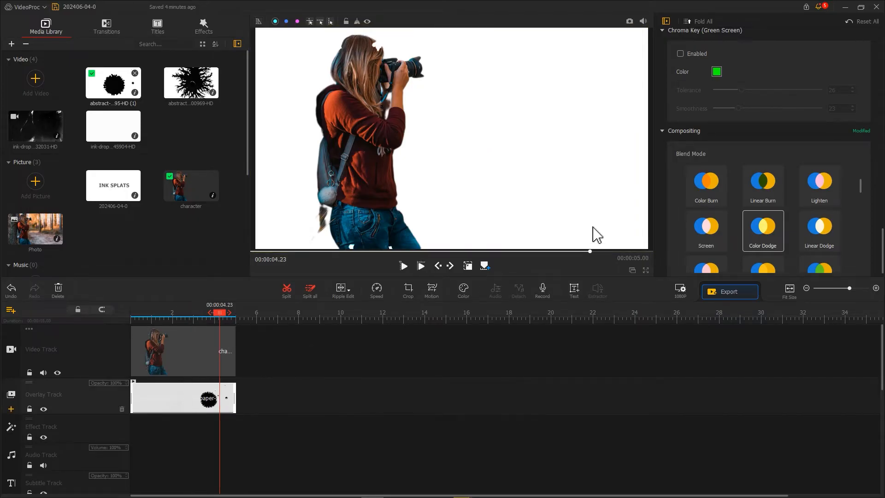
{"action": "scroll", "coordinate": [660, 215], "scroll_direction": "down", "scroll_amount": 15}
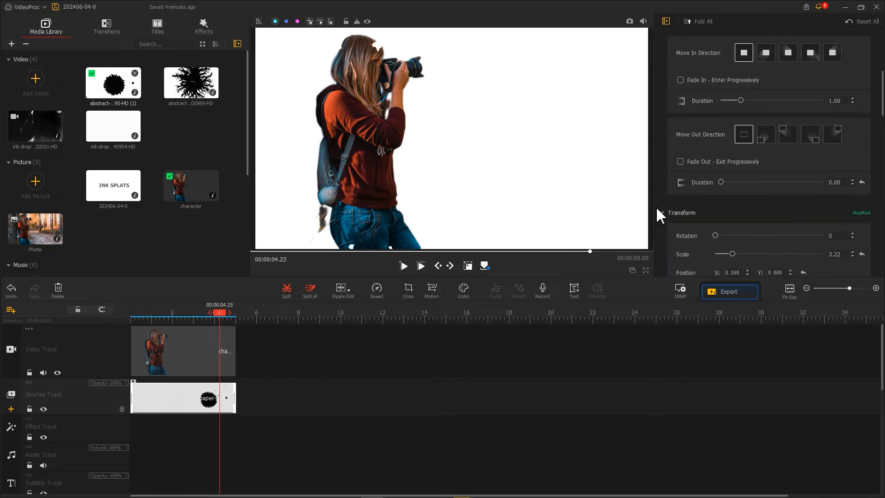
{"action": "scroll", "coordinate": [660, 215], "scroll_direction": "up", "scroll_amount": 1}
{"action": "left_click", "coordinate": [680, 216]}
{"action": "left_click_drag", "start_coordinate": [721, 237], "coordinate": [731, 238]}
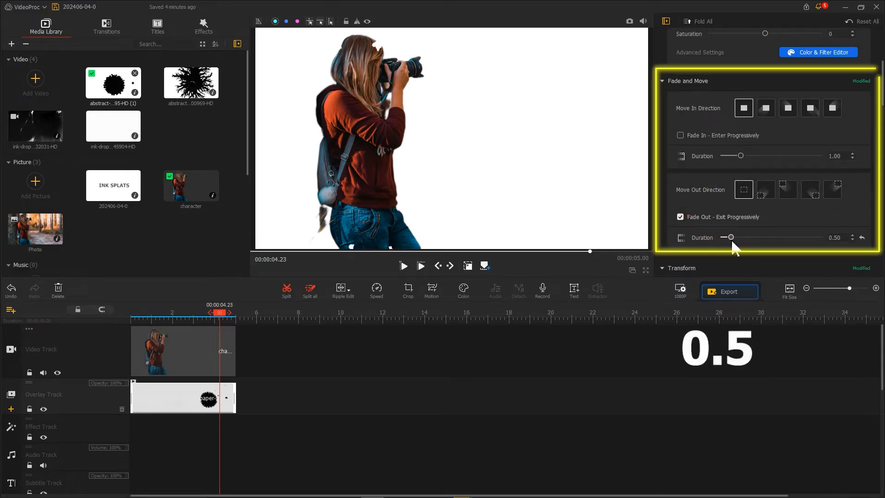
Step: Place Photo after the character clip on the video track and the black-background ink-drops video beneath it on the overlay track
{"action": "left_click", "coordinate": [55, 236]}
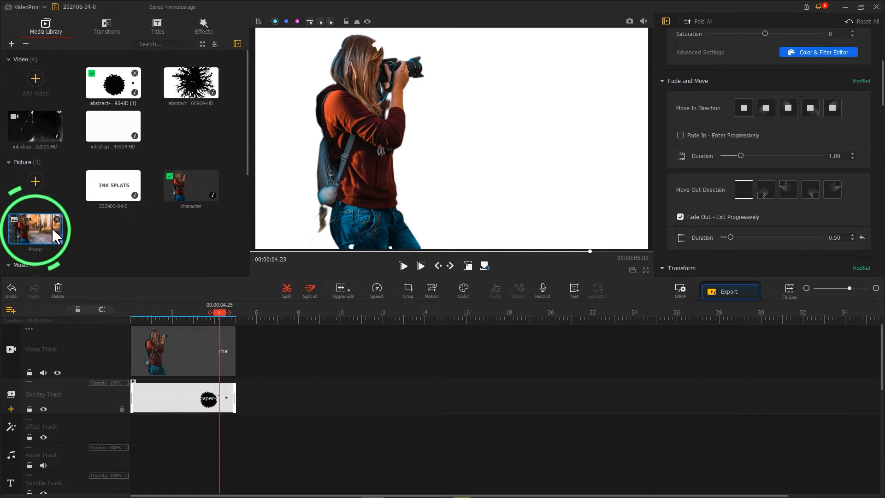
{"action": "left_click_drag", "start_coordinate": [55, 236], "coordinate": [265, 355]}
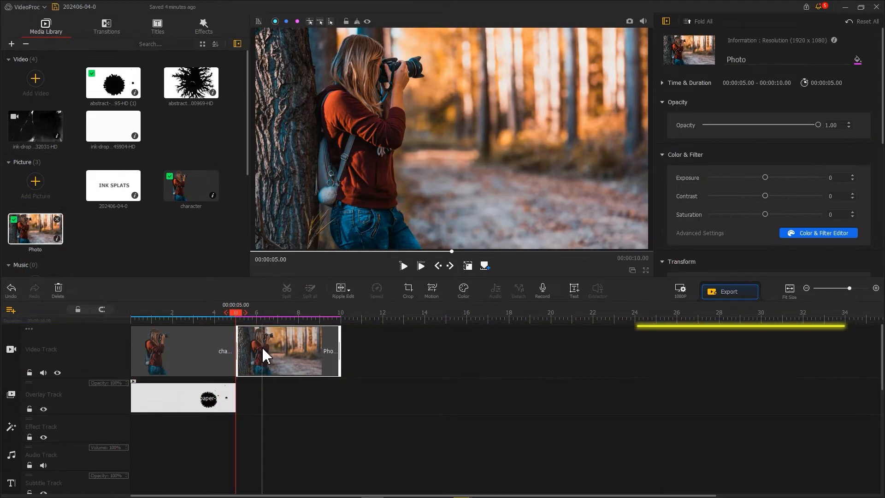
{"action": "left_click", "coordinate": [25, 135]}
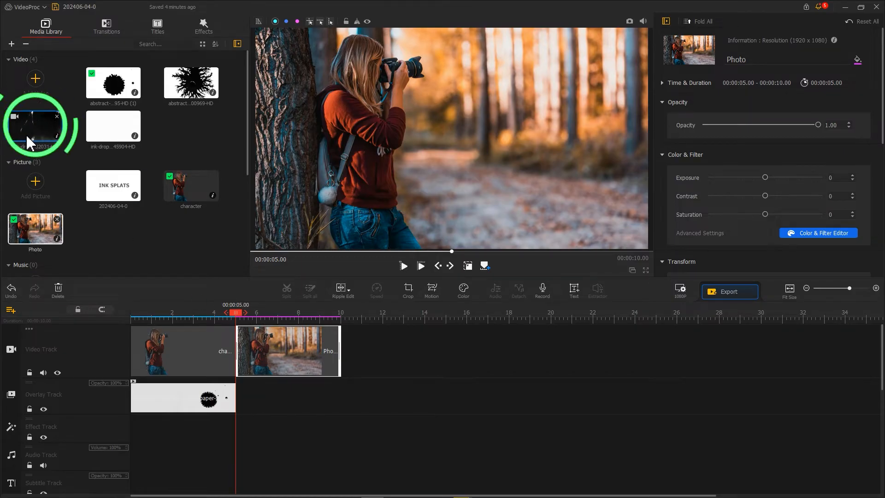
{"action": "mouse_move", "coordinate": [26, 134]}
{"action": "left_mouse_down"}
{"action": "mouse_move", "coordinate": [85, 180]}
{"action": "mouse_move", "coordinate": [235, 408]}
{"action": "mouse_move", "coordinate": [227, 409]}
{"action": "mouse_move", "coordinate": [262, 402]}
{"action": "left_mouse_up"}
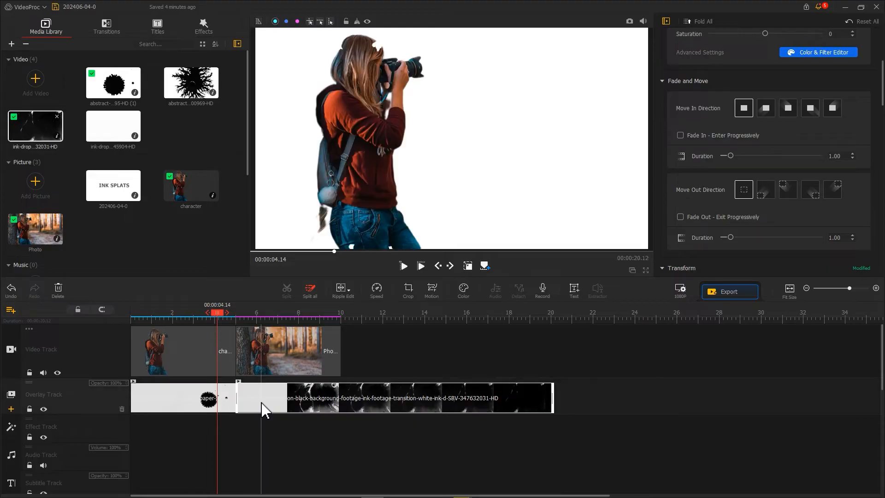
Step: Raise the second ink overlay's contrast to 93 and set its blend mode to Screen
{"action": "left_click", "coordinate": [254, 317]}
{"action": "left_click", "coordinate": [265, 401]}
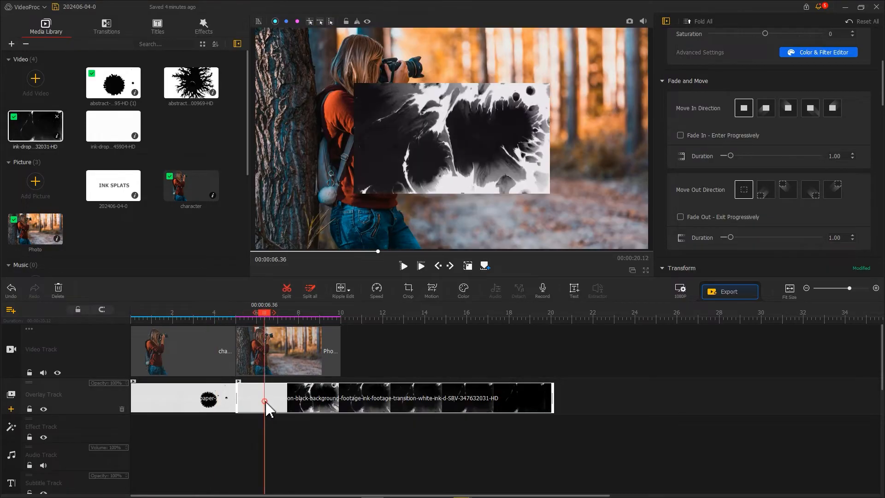
{"action": "scroll", "coordinate": [696, 138], "scroll_direction": "up", "scroll_amount": 3}
{"action": "left_click_drag", "start_coordinate": [766, 163], "coordinate": [809, 164]}
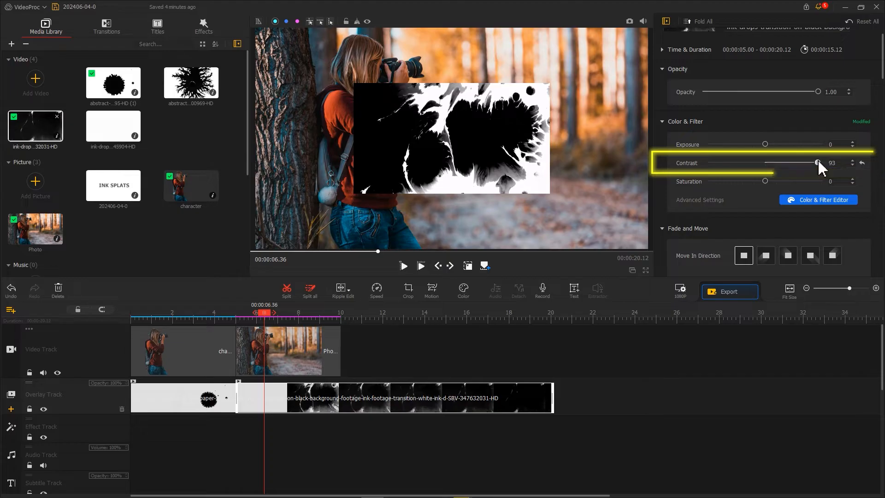
{"action": "scroll", "coordinate": [662, 249], "scroll_direction": "down", "scroll_amount": 10}
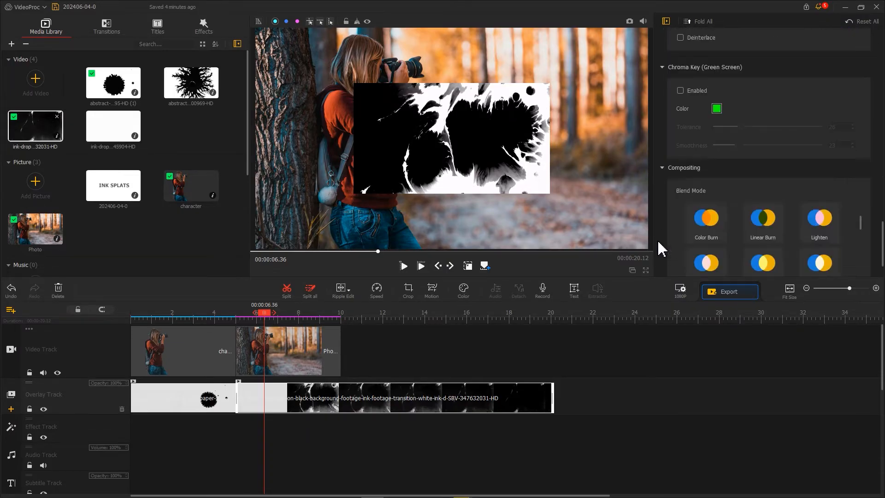
{"action": "left_click", "coordinate": [702, 220]}
Step: Fit the second ink overlay to the screen width and trim it to end with the Photo clip at 10 seconds
{"action": "scroll", "coordinate": [668, 211], "scroll_direction": "up", "scroll_amount": 15}
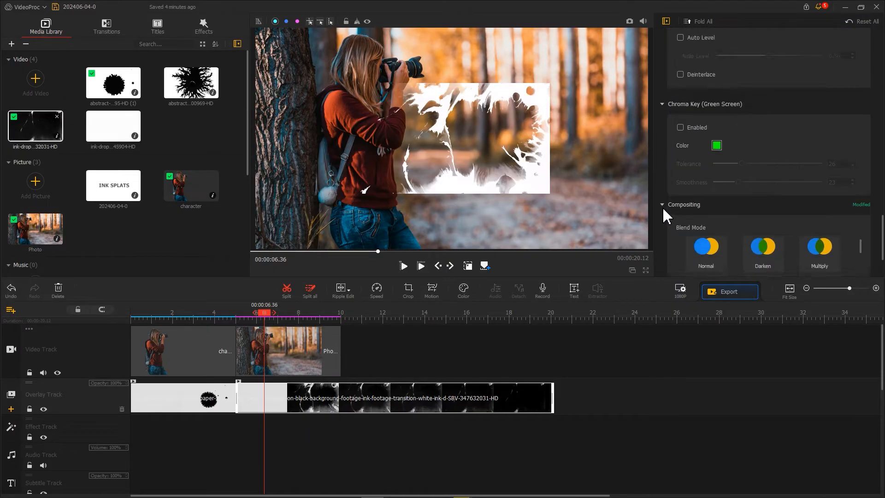
{"action": "left_click", "coordinate": [740, 164]}
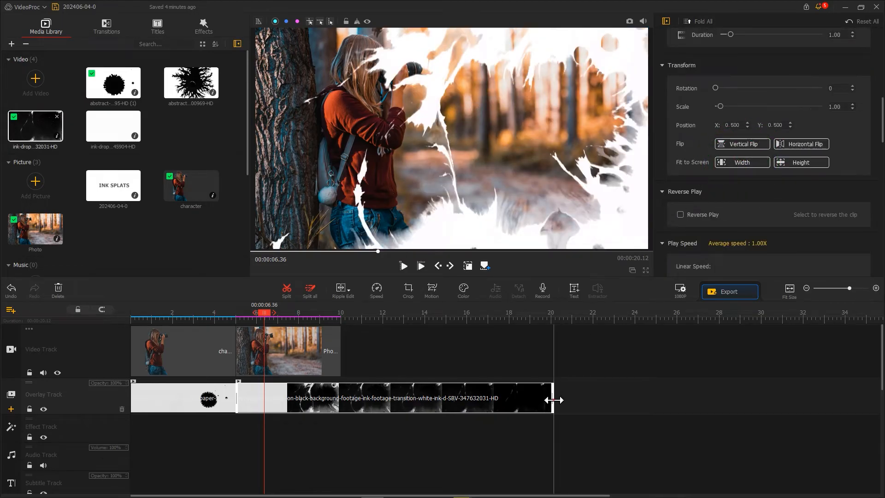
{"action": "left_click_drag", "start_coordinate": [553, 399], "coordinate": [334, 405]}
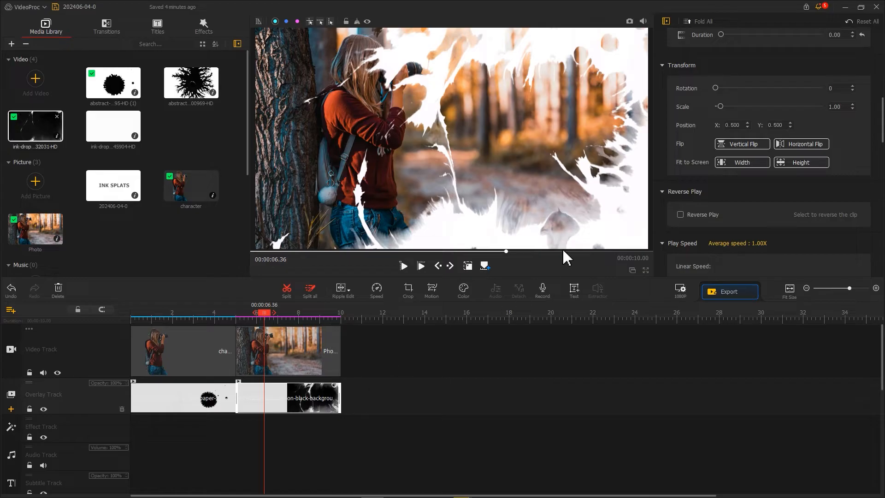
Step: Enable the second ink overlay's progressive fade-out and set its duration to about 0.57
{"action": "scroll", "coordinate": [680, 179], "scroll_direction": "up", "scroll_amount": 4}
{"action": "left_click", "coordinate": [681, 161]}
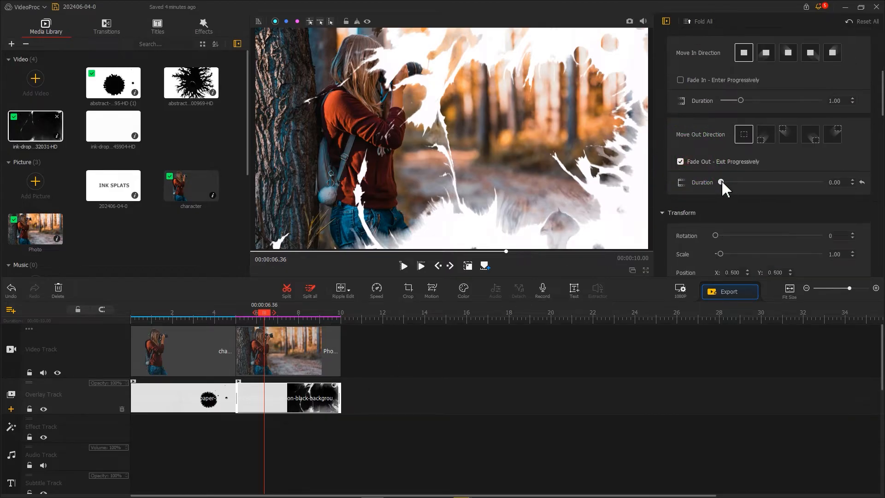
{"action": "left_click_drag", "start_coordinate": [724, 187], "coordinate": [734, 189]}
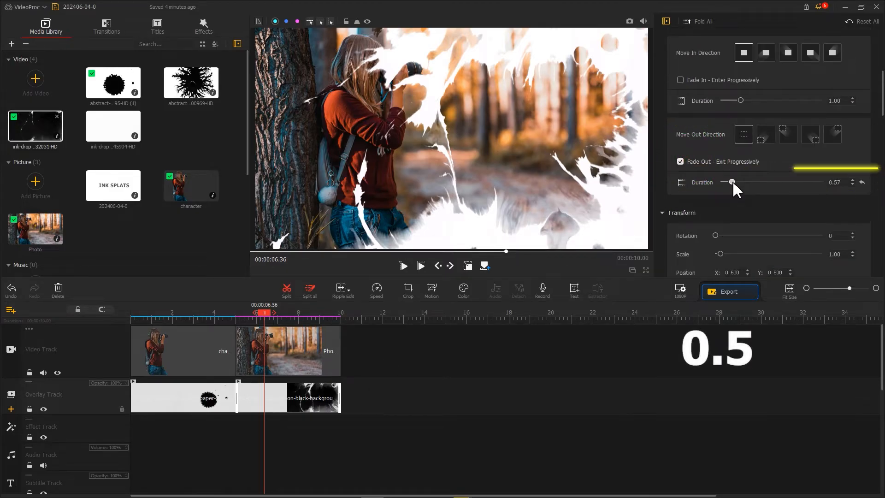
Step: Place the INK SPLATS title image after Photo on the video track and the second abstract ink video beneath it on the overlay track
{"action": "mouse_move", "coordinate": [113, 194]}
{"action": "left_mouse_down"}
{"action": "mouse_move", "coordinate": [306, 282]}
{"action": "mouse_move", "coordinate": [337, 341]}
{"action": "left_mouse_up"}
{"action": "left_click_drag", "start_coordinate": [197, 99], "coordinate": [357, 409]}
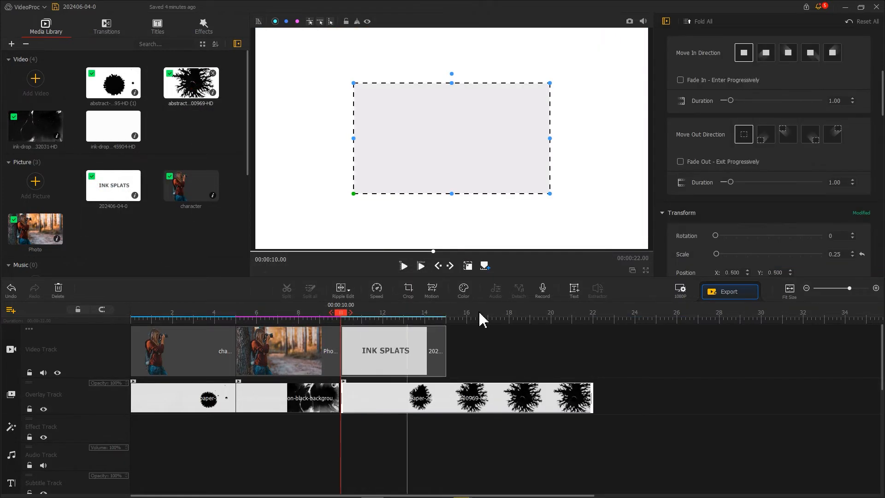
Step: Blend the third ink overlay with the title image, scale it to about 1.13 and position it so the ink reveals the title text
{"action": "scroll", "coordinate": [666, 228], "scroll_direction": "down", "scroll_amount": 10}
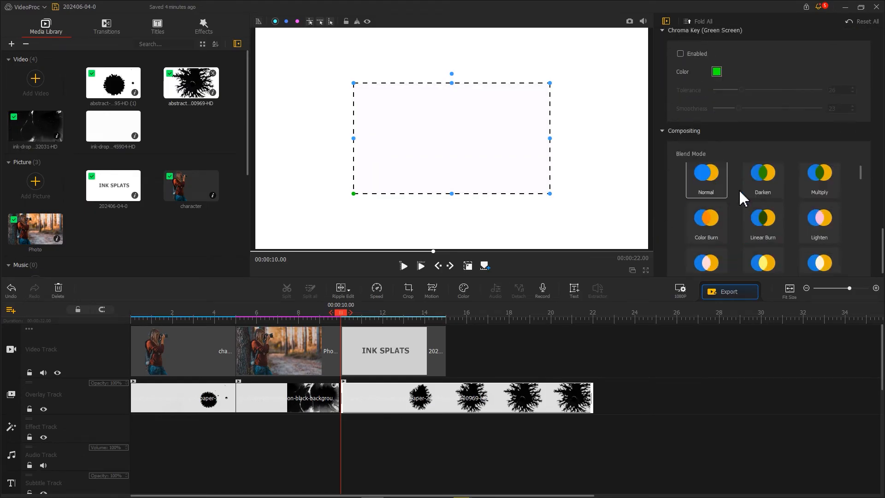
{"action": "scroll", "coordinate": [682, 229], "scroll_direction": "down", "scroll_amount": 5}
{"action": "scroll", "coordinate": [673, 228], "scroll_direction": "down", "scroll_amount": 6}
{"action": "left_click_drag", "start_coordinate": [341, 313], "coordinate": [411, 313]}
{"action": "left_click_drag", "start_coordinate": [549, 138], "coordinate": [663, 138]}
{"action": "left_click_drag", "start_coordinate": [608, 138], "coordinate": [496, 140]}
{"action": "left_click_drag", "start_coordinate": [553, 140], "coordinate": [664, 140]}
{"action": "left_click_drag", "start_coordinate": [452, 85], "coordinate": [452, 46]}
{"action": "left_click_drag", "start_coordinate": [450, 158], "coordinate": [437, 154]}
{"action": "left_click_drag", "start_coordinate": [437, 192], "coordinate": [438, 212]}
{"action": "left_click_drag", "start_coordinate": [467, 187], "coordinate": [438, 187]}
{"action": "left_click_drag", "start_coordinate": [618, 127], "coordinate": [769, 129]}
{"action": "left_click_drag", "start_coordinate": [629, 134], "coordinate": [571, 130]}
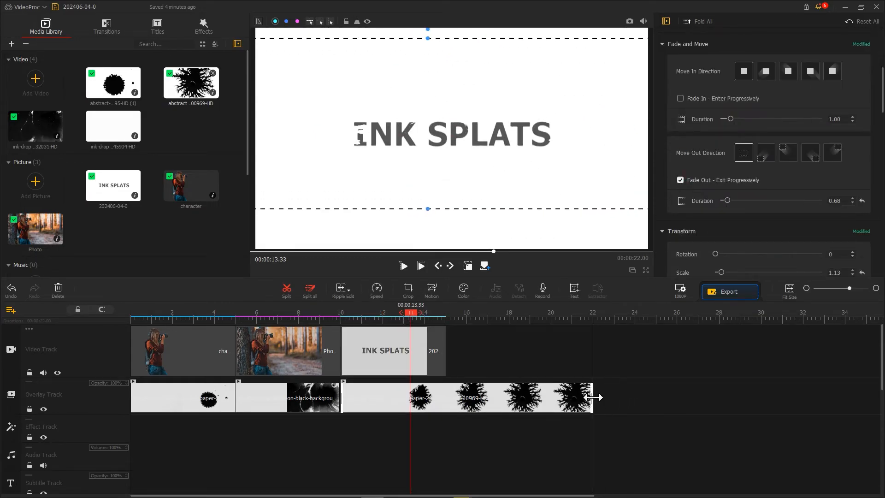
Step: Trim the third ink overlay to end at 15 seconds with a fade-out of about 0.59, and export the video
{"action": "left_click_drag", "start_coordinate": [593, 397], "coordinate": [445, 397]}
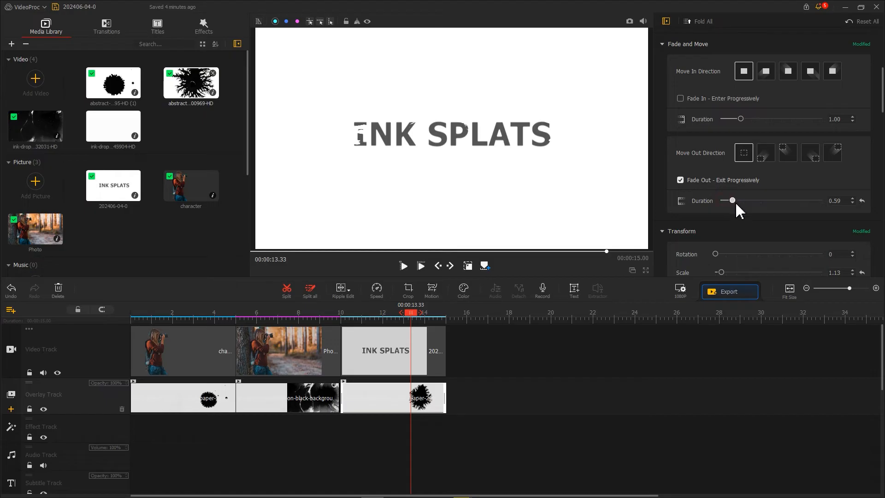
{"action": "left_click", "coordinate": [732, 294]}
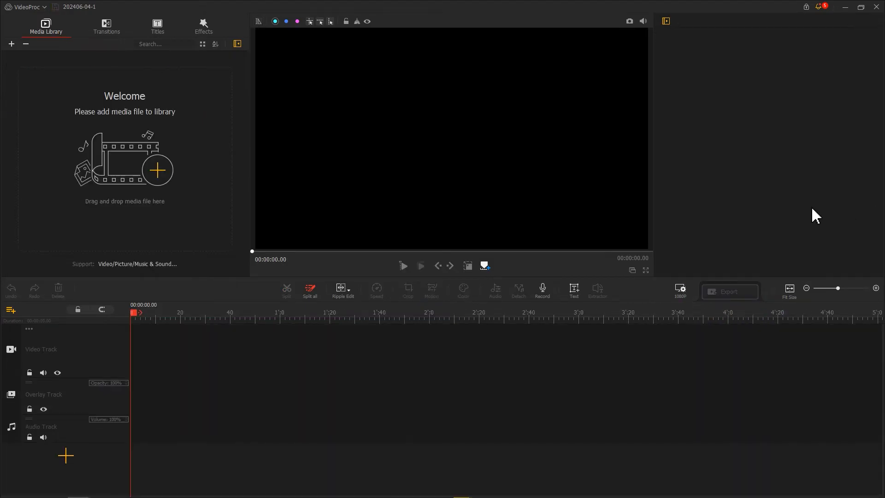
Step: Import the part 1-3 video into the new project, place it on the video track and split it at 5 and 10 seconds
{"action": "left_click_drag", "start_coordinate": [816, 216], "coordinate": [171, 168]}
{"action": "left_click_drag", "start_coordinate": [115, 83], "coordinate": [139, 353]}
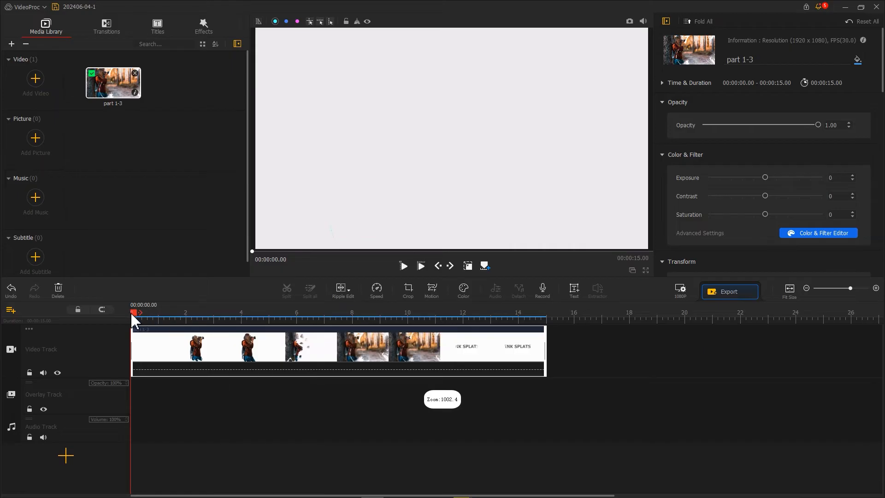
{"action": "left_click_drag", "start_coordinate": [140, 312], "coordinate": [412, 323]}
{"action": "left_click", "coordinate": [286, 289]}
{"action": "left_click", "coordinate": [287, 290]}
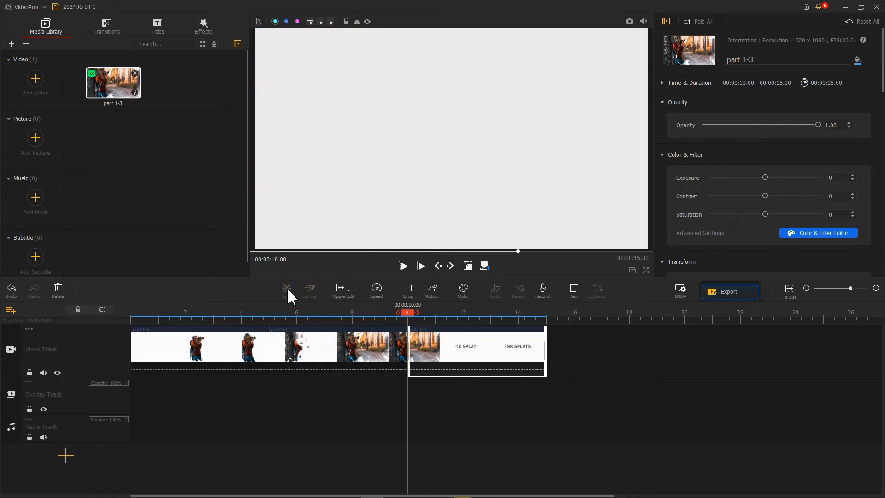
Step: Add two overlay tracks and move the title segment to Overlay Track2, the character segment to Overlay Track1 and the photo segment to Overlay Track
{"action": "left_click", "coordinate": [12, 408]}
{"action": "left_click", "coordinate": [11, 415]}
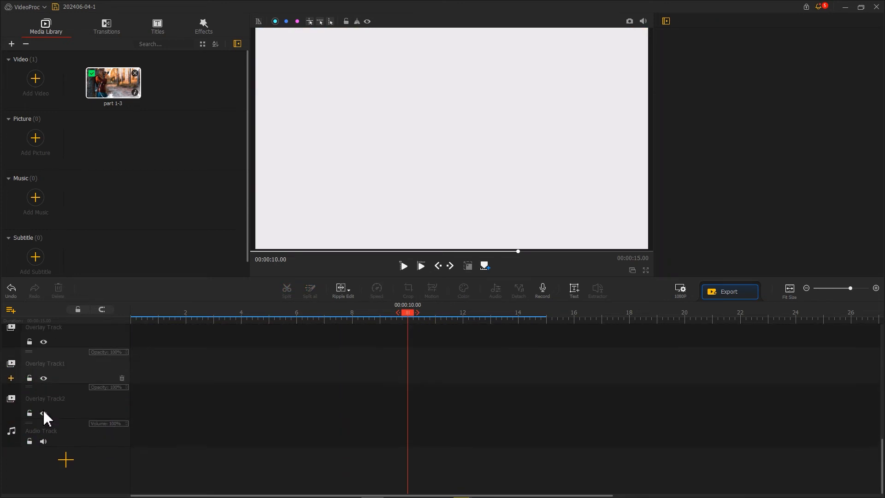
{"action": "scroll", "coordinate": [180, 415], "scroll_direction": "up", "scroll_amount": 2}
{"action": "mouse_move", "coordinate": [455, 346]}
{"action": "left_mouse_down"}
{"action": "mouse_move", "coordinate": [461, 336]}
{"action": "mouse_move", "coordinate": [267, 452]}
{"action": "mouse_move", "coordinate": [182, 482]}
{"action": "left_mouse_up"}
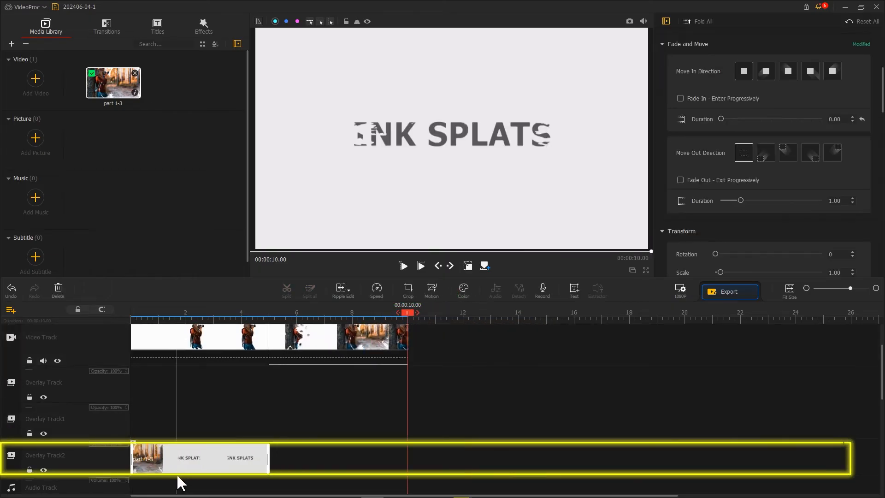
{"action": "left_click", "coordinate": [202, 351]}
{"action": "left_click_drag", "start_coordinate": [203, 351], "coordinate": [182, 443]}
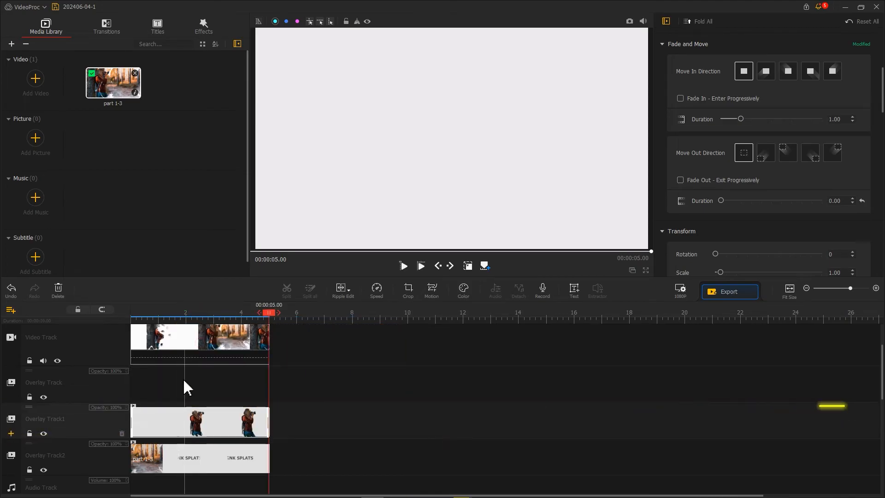
{"action": "mouse_move", "coordinate": [182, 344]}
{"action": "left_mouse_down"}
{"action": "mouse_move", "coordinate": [174, 391]}
{"action": "mouse_move", "coordinate": [186, 383]}
{"action": "left_mouse_up"}
Step: Stagger the overlays by starting the photo segment at about 0.73 seconds and the title segment at about 1.4 seconds
{"action": "scroll", "coordinate": [316, 317], "scroll_direction": "up", "scroll_amount": 3}
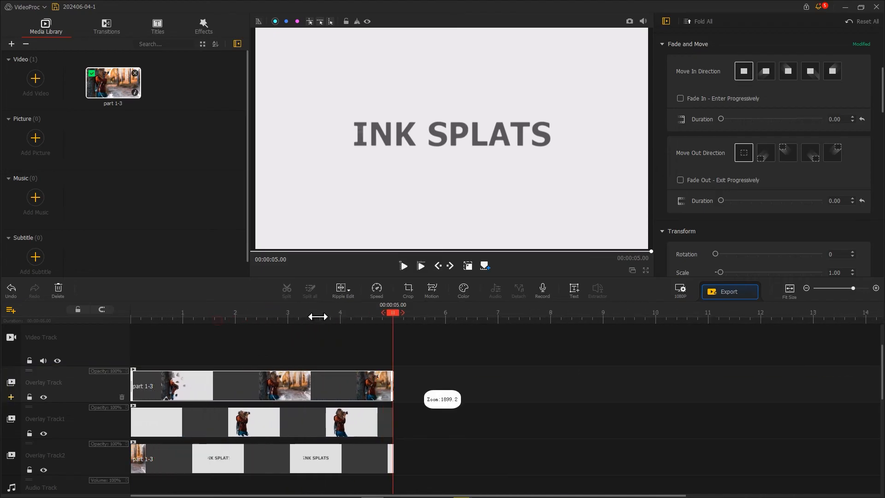
{"action": "left_click_drag", "start_coordinate": [220, 387], "coordinate": [265, 390]}
{"action": "left_click_drag", "start_coordinate": [219, 443], "coordinate": [286, 460]}
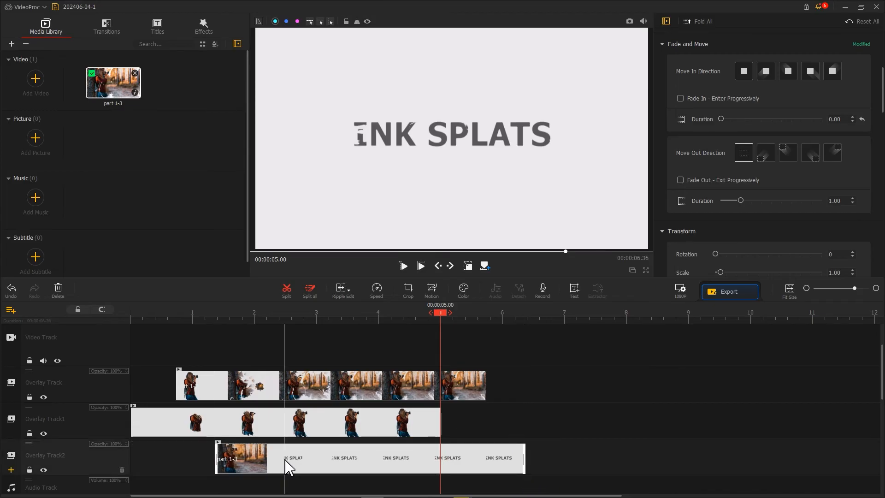
Step: Split the character segment on Overlay Track1 at 0.73 seconds, where the photo segment begins
{"action": "left_click_drag", "start_coordinate": [195, 316], "coordinate": [175, 316]}
{"action": "left_click", "coordinate": [175, 434]}
{"action": "left_click", "coordinate": [285, 290]}
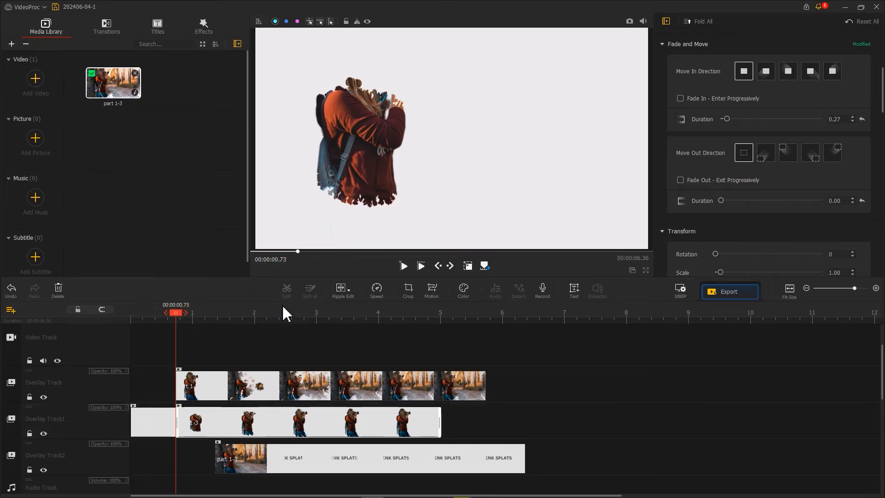
Step: Set the blend mode of the longer character segment on Overlay Track1 to Darken
{"action": "left_click", "coordinate": [253, 432]}
{"action": "scroll", "coordinate": [664, 228], "scroll_direction": "down", "scroll_amount": 10}
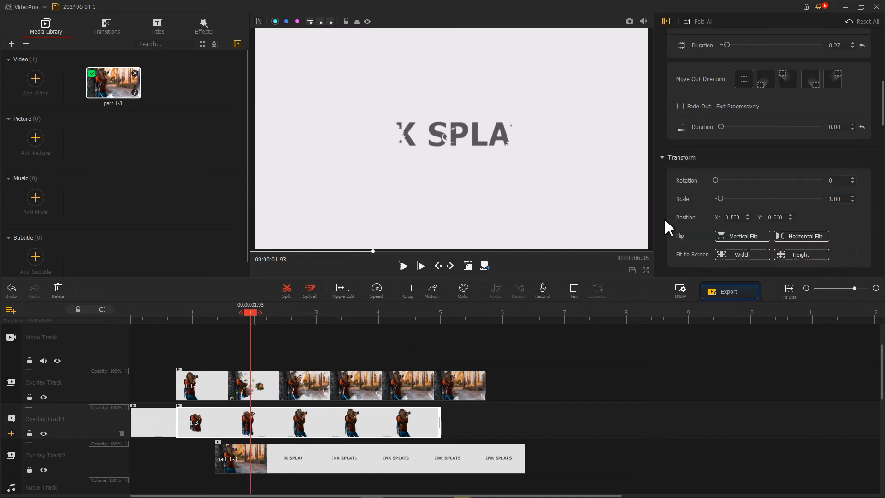
{"action": "scroll", "coordinate": [660, 236], "scroll_direction": "down", "scroll_amount": 8}
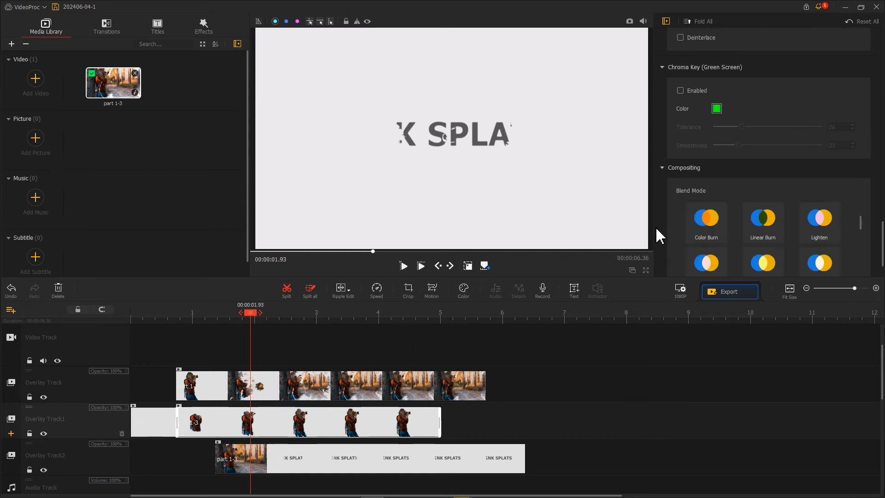
{"action": "scroll", "coordinate": [763, 203], "scroll_direction": "up", "scroll_amount": 2}
{"action": "left_click", "coordinate": [764, 177]}
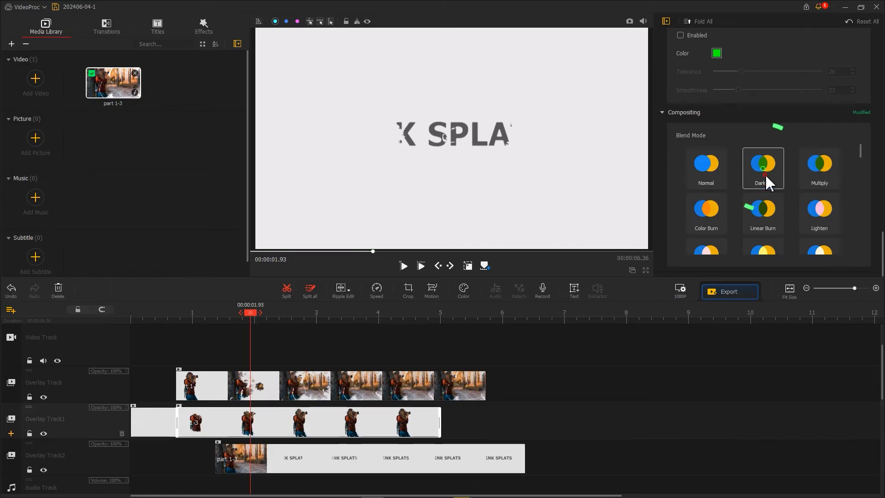
Step: Set the title segment's blend mode to Linear Burn and shift it right in the frame, clear of the photographer
{"action": "left_click", "coordinate": [291, 460]}
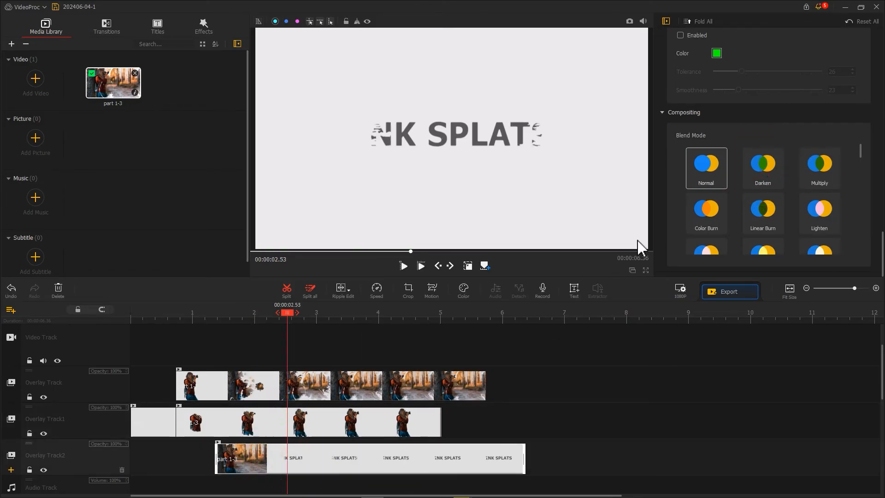
{"action": "left_click", "coordinate": [747, 224]}
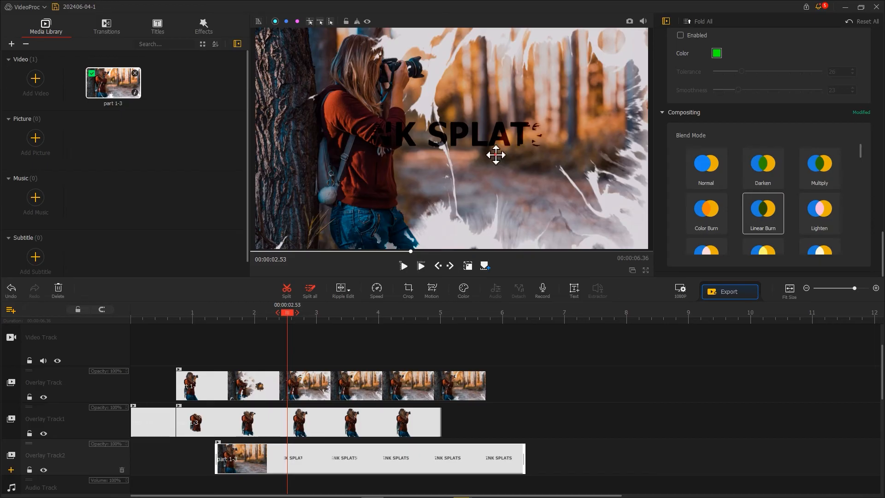
{"action": "left_click_drag", "start_coordinate": [490, 145], "coordinate": [548, 146]}
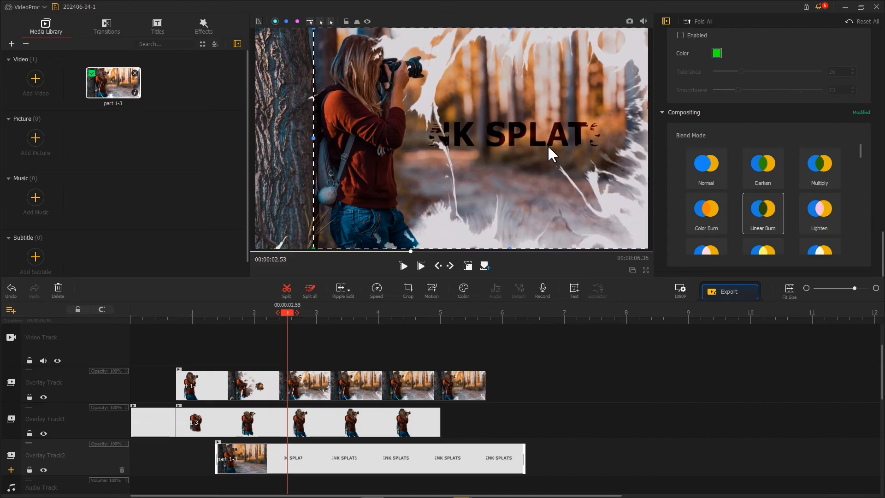